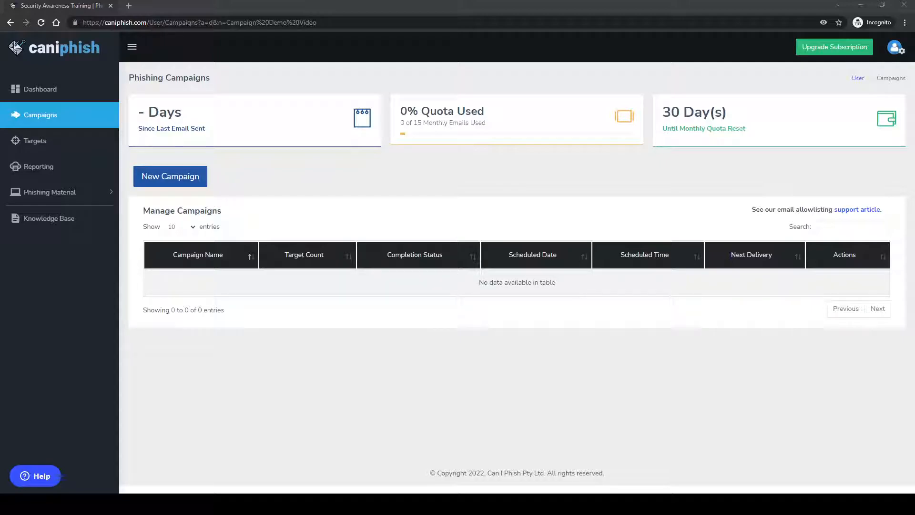
- Start a new campaign named Campaign Demo Video and add Target List Demo Video to its selected targets
click(173, 181)
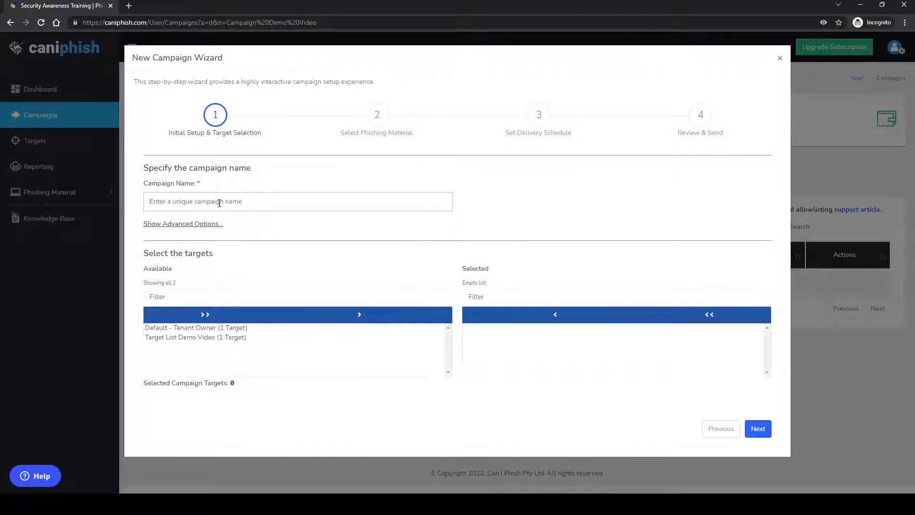
text(Campaign Demo Video)
click(228, 339)
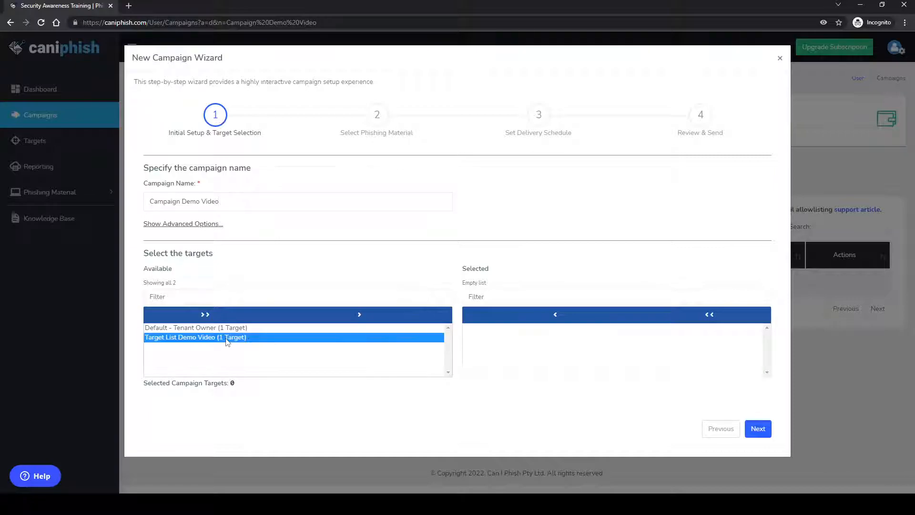
click(364, 320)
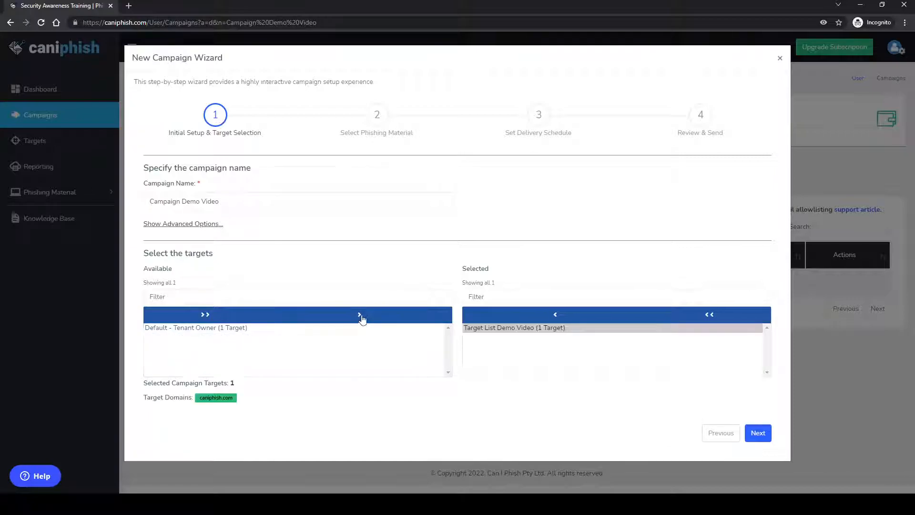
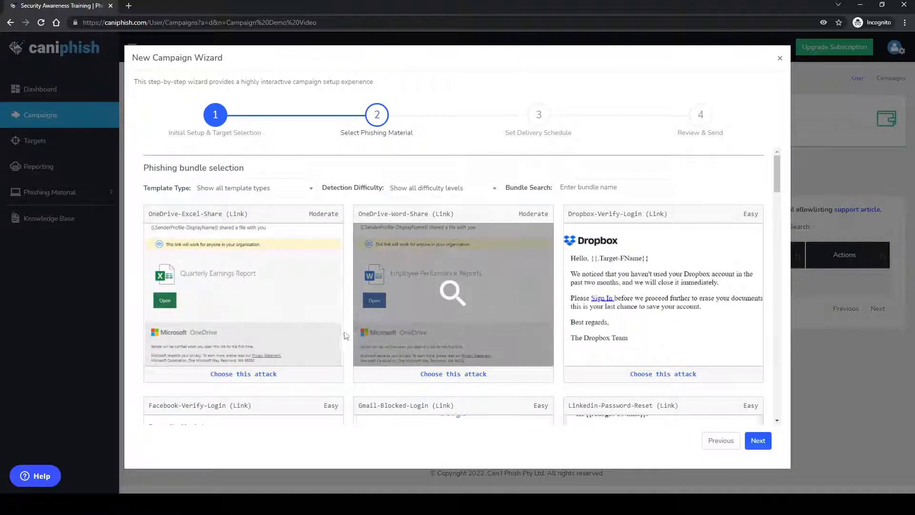
- Look through the template type and detection difficulty filters and choose the OneDrive-Word-Share (Link) attack for the campaign
click(262, 189)
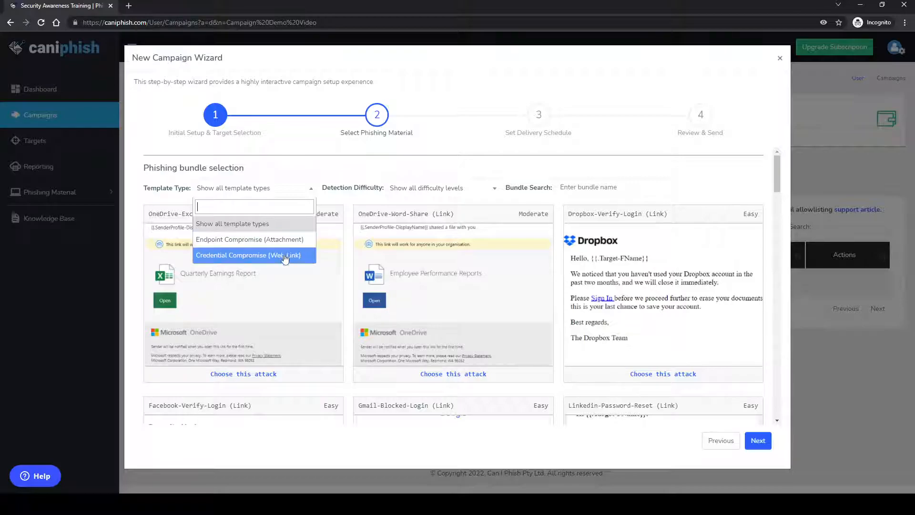
click(475, 190)
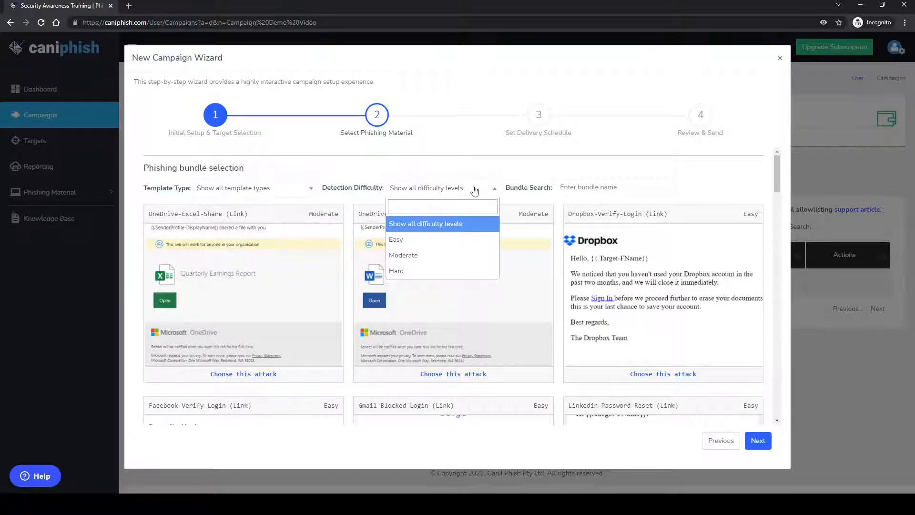
click(475, 190)
click(613, 186)
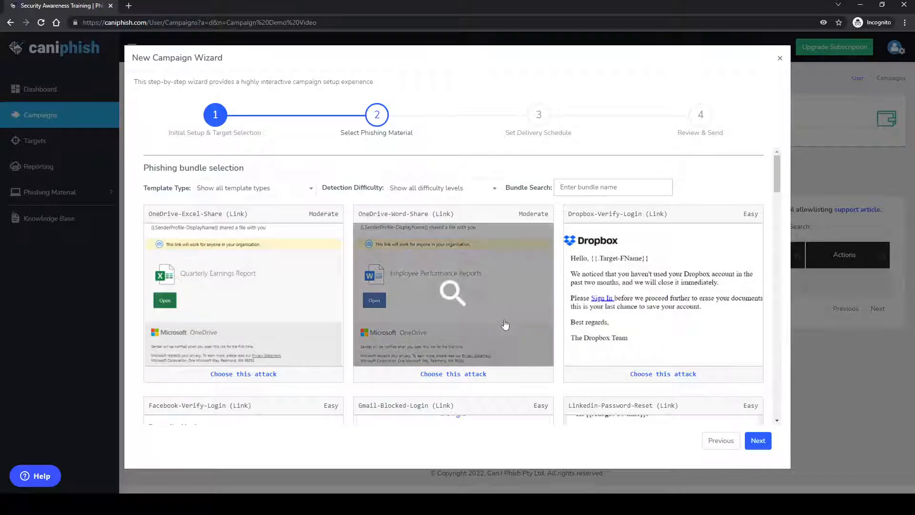
click(448, 375)
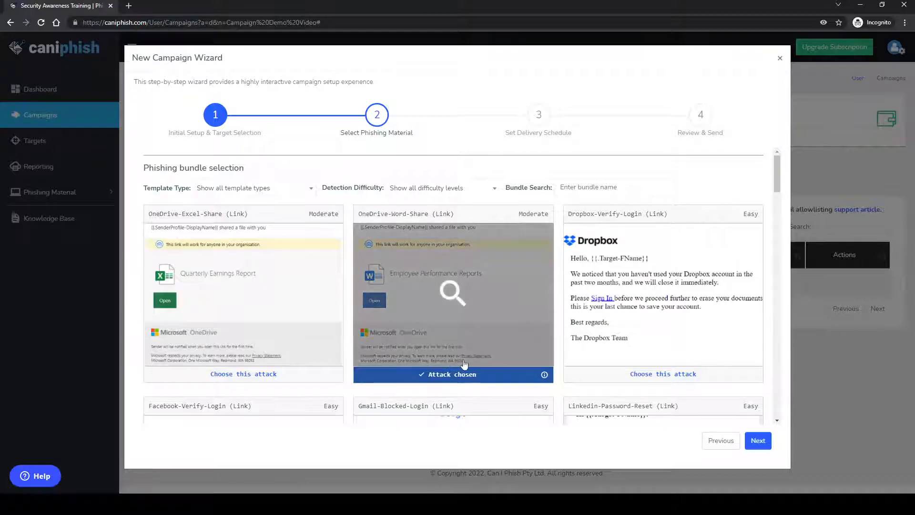
click(269, 191)
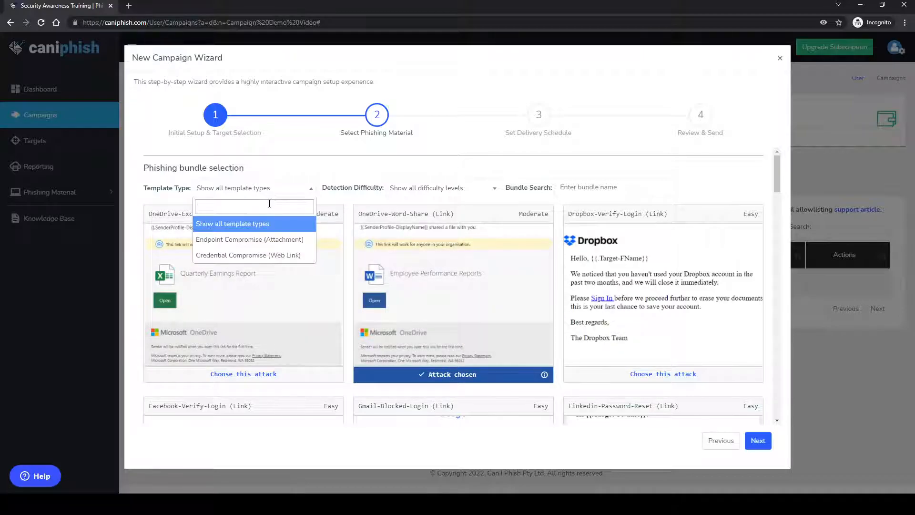
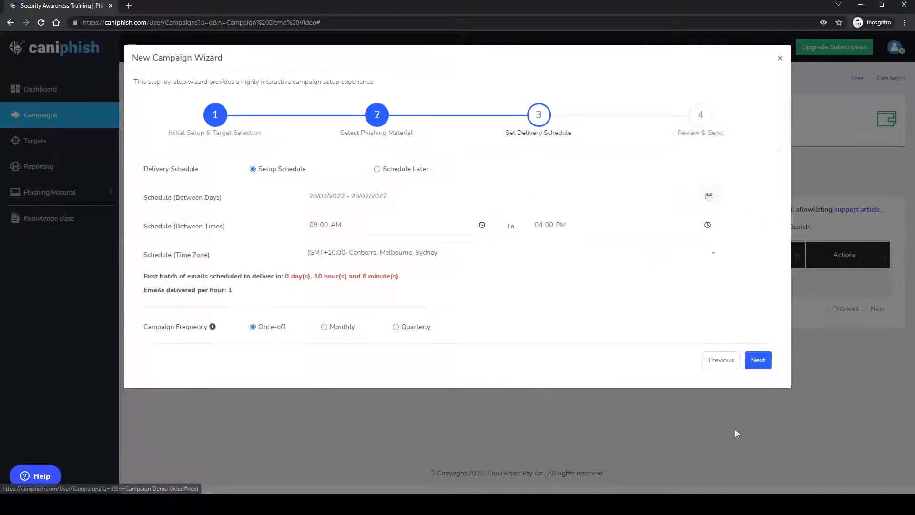
- Set the delivery schedule's date range to 19/02/2022 - 19/02/2022
click(444, 194)
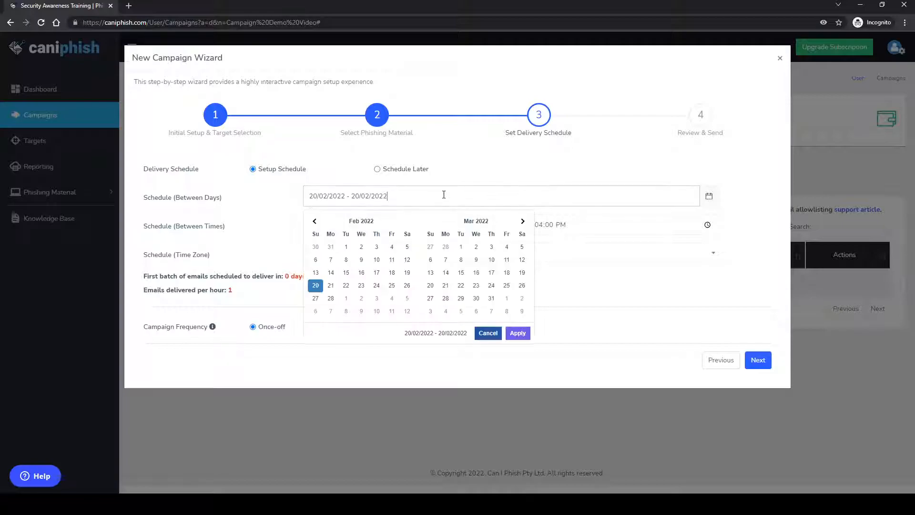
click(407, 273)
click(407, 273)
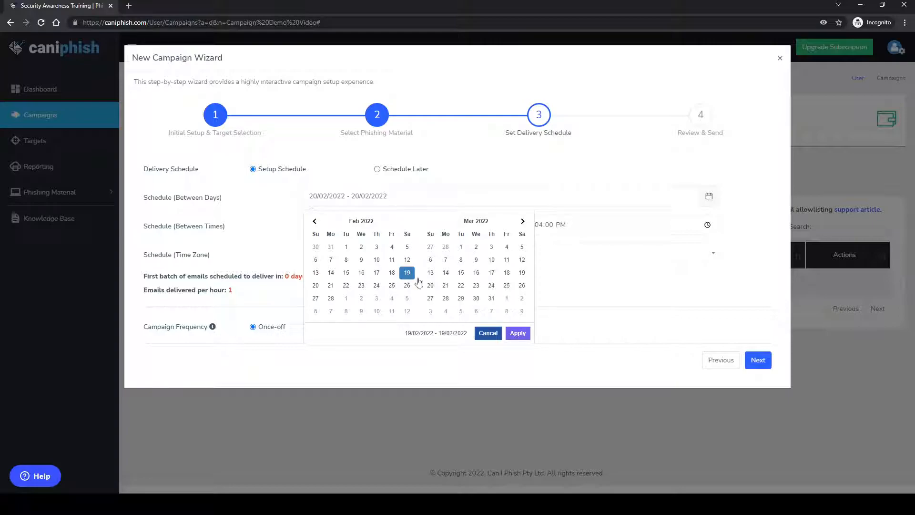
click(517, 332)
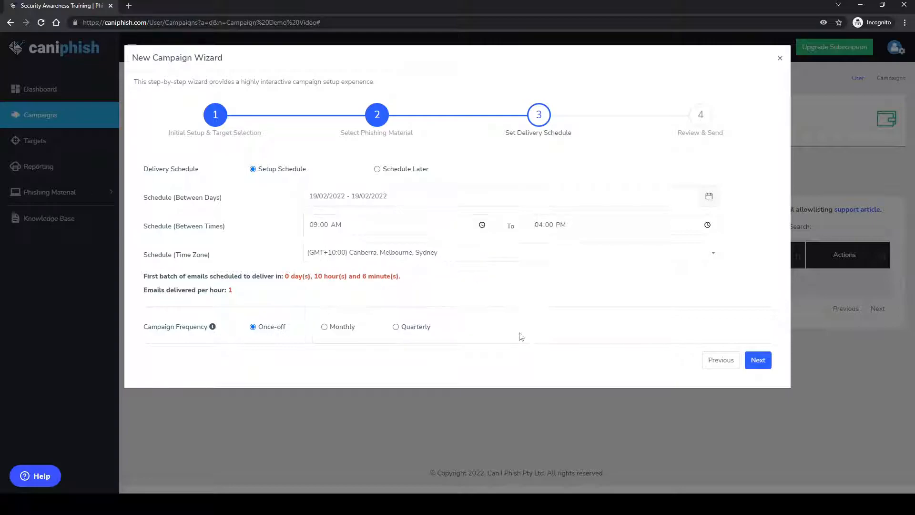
- Set the start time of the delivery schedule to 09:56 PM
click(482, 225)
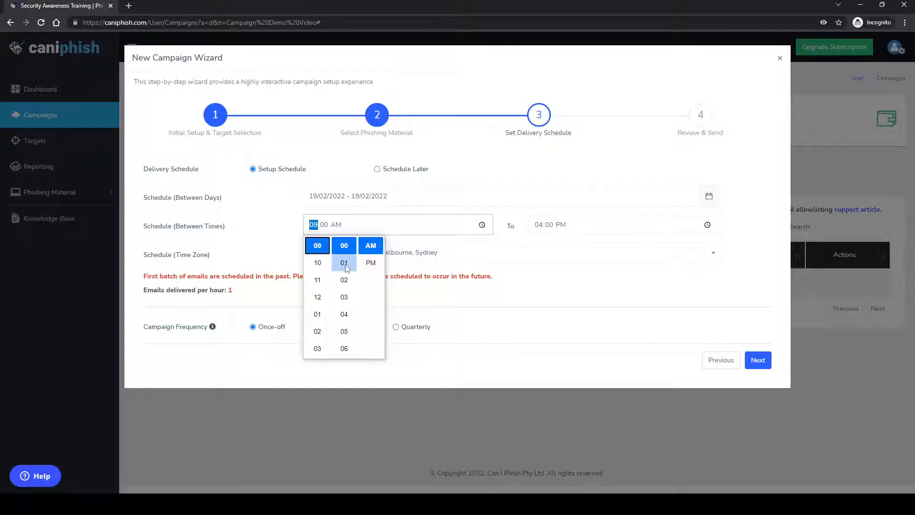
scroll(350, 270, up, 4)
scroll(348, 286, up, 1)
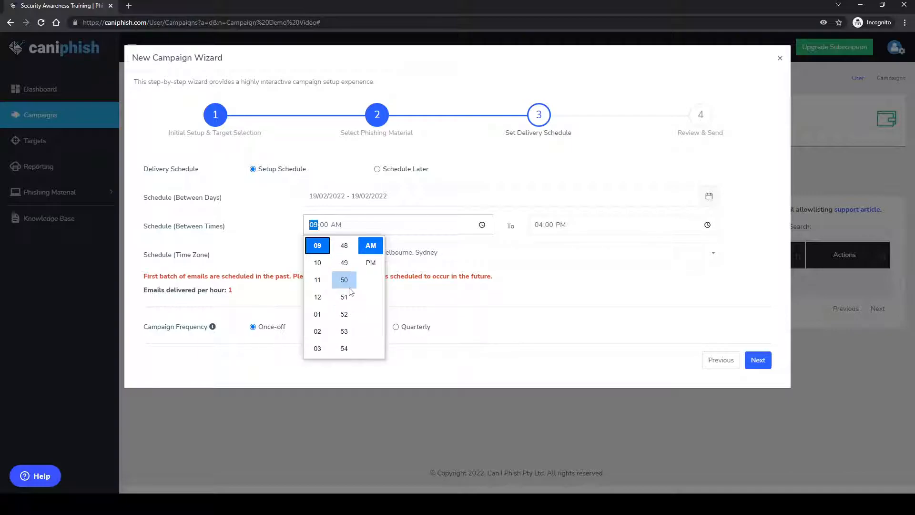
scroll(346, 301, down, 6)
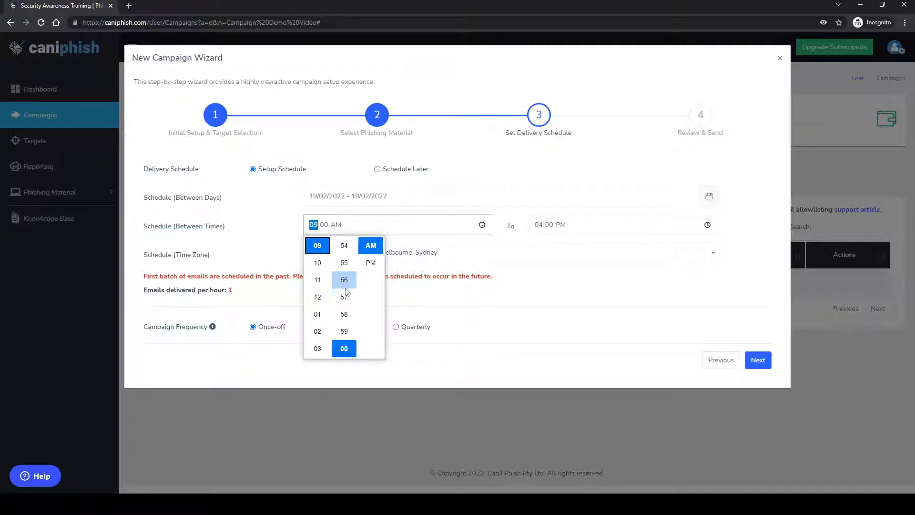
click(344, 280)
click(370, 262)
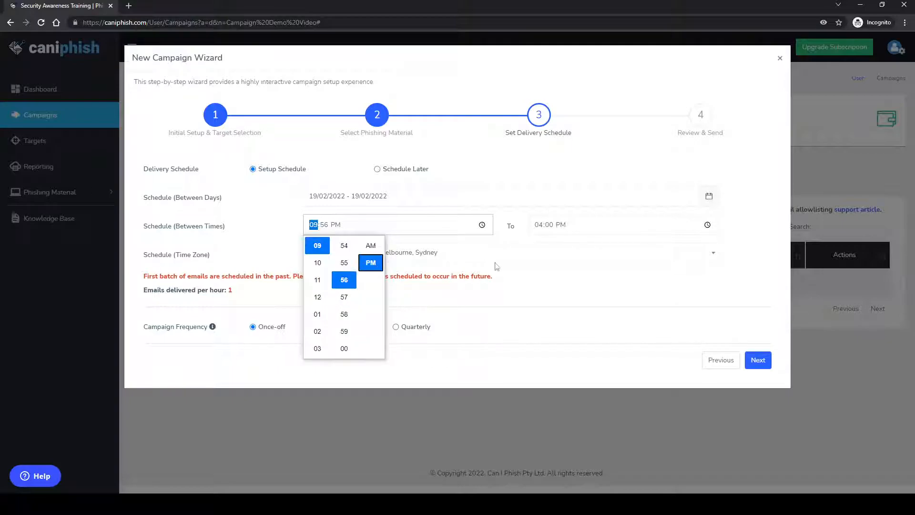
- Set the end time of the delivery schedule to 09:56 PM
click(629, 229)
click(707, 226)
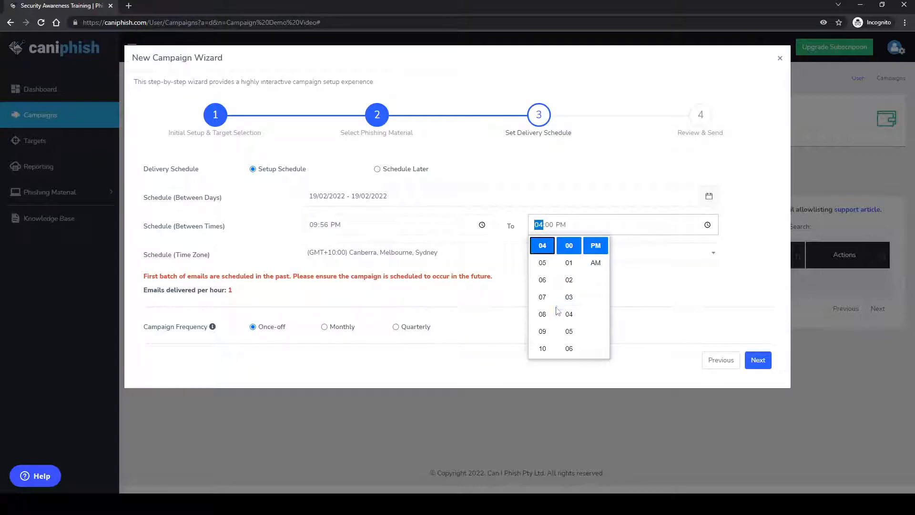
click(547, 333)
scroll(574, 290, up, 3)
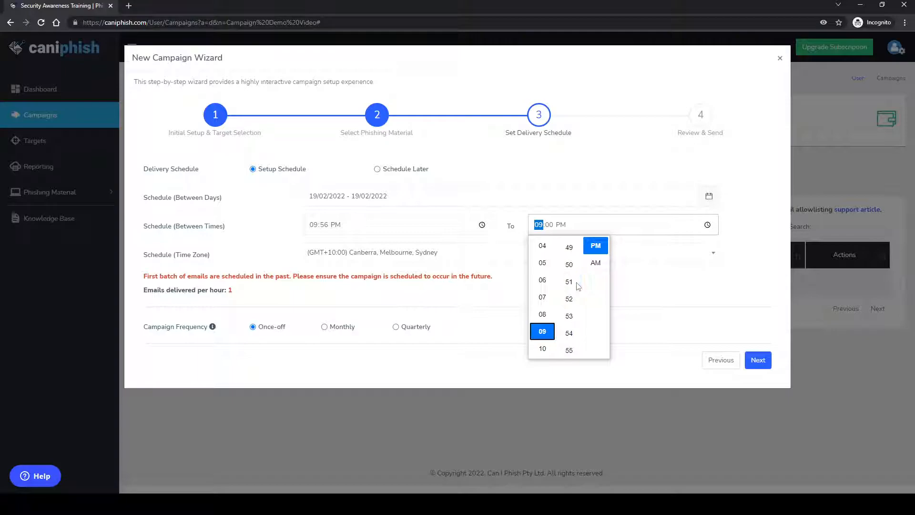
click(570, 272)
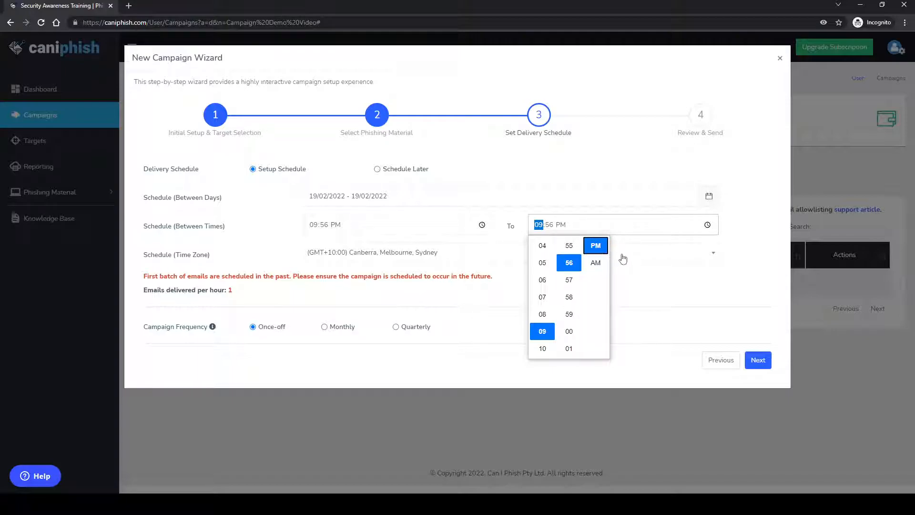
click(664, 282)
- Set the delivery schedule's time zone to (GMT+10:00) Brisbane
click(411, 255)
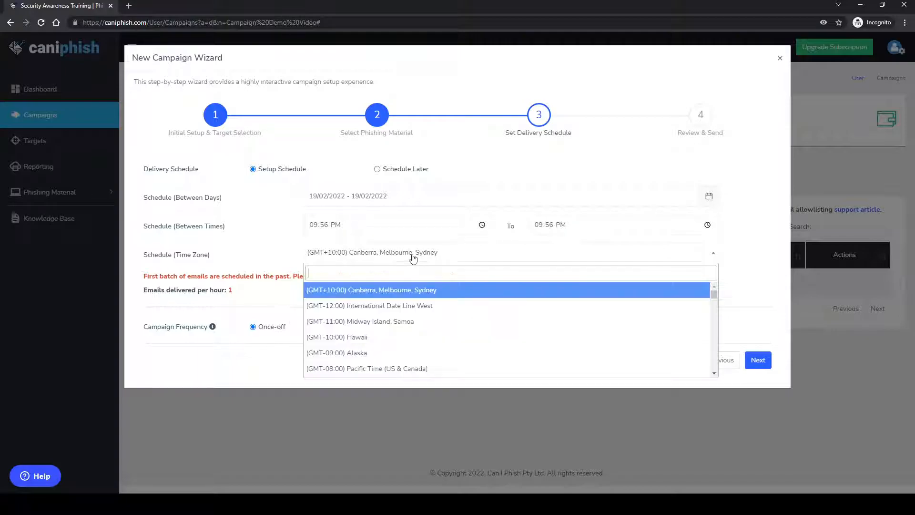
text(bris)
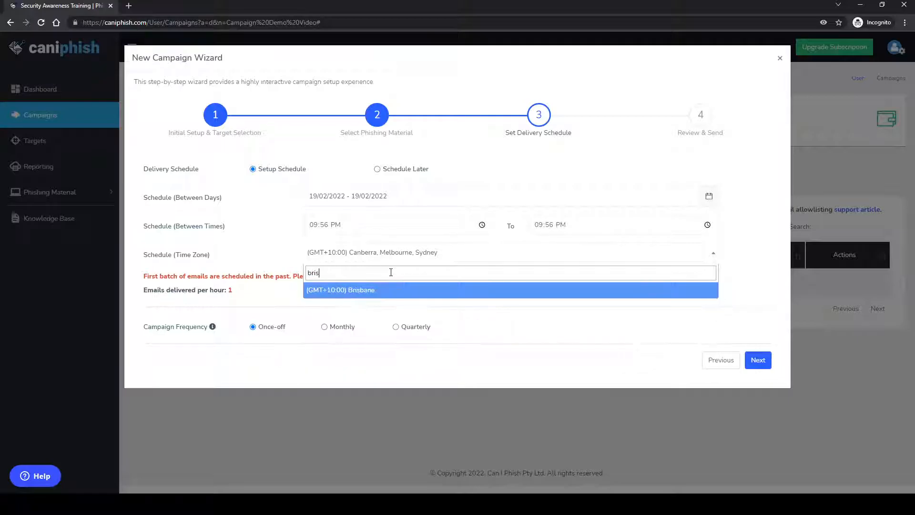
click(384, 290)
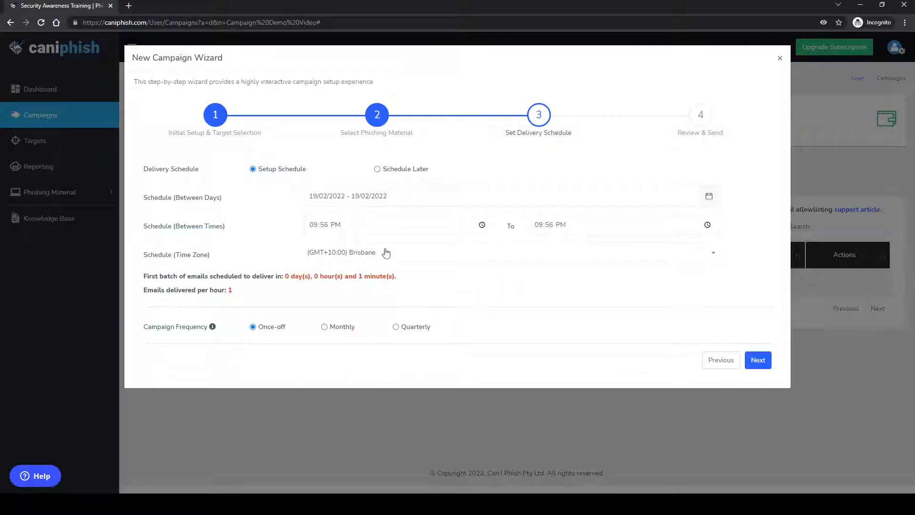
click(401, 197)
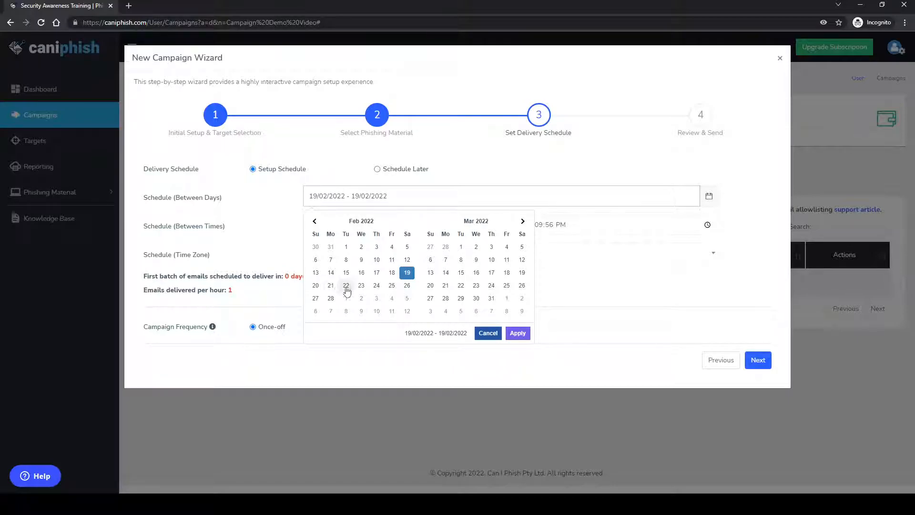
click(331, 285)
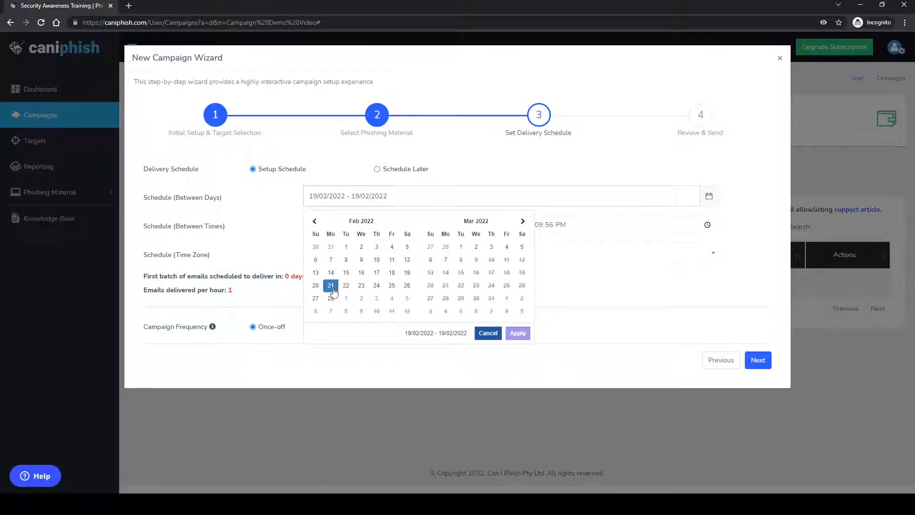
click(392, 285)
click(487, 333)
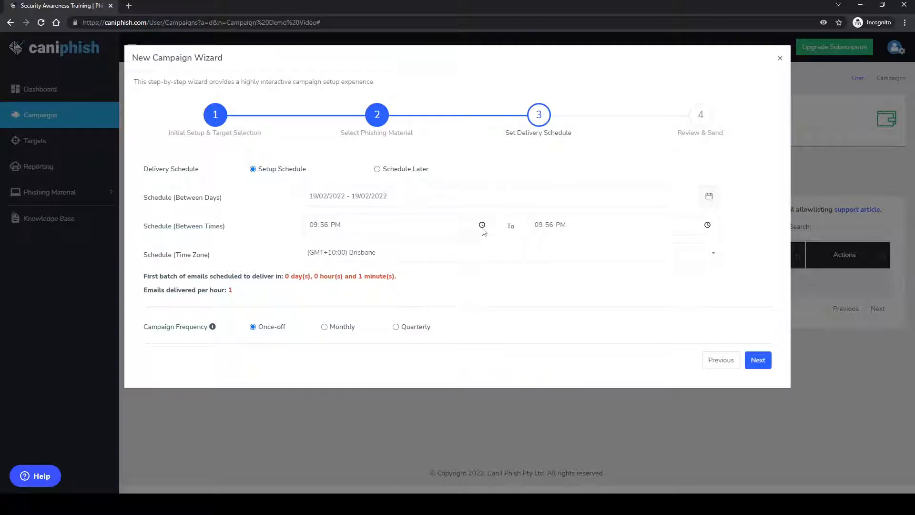
click(482, 226)
click(489, 281)
double_click(230, 291)
click(720, 363)
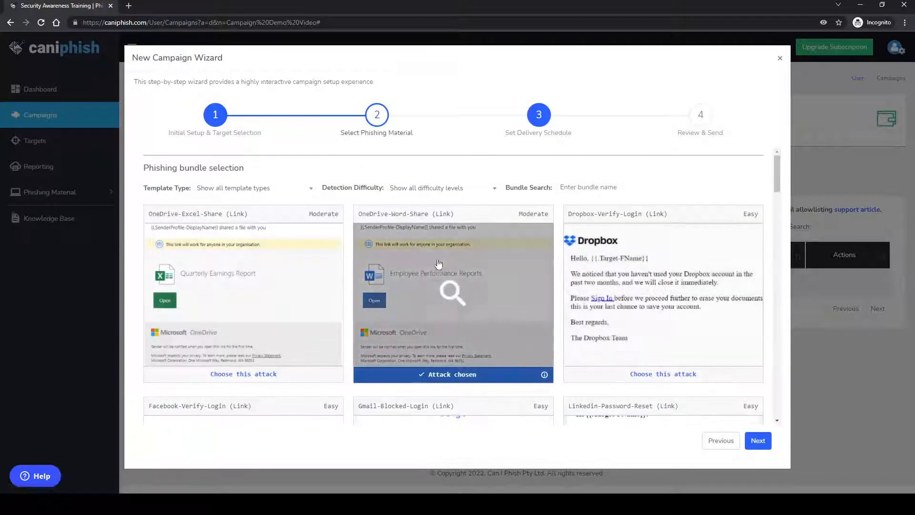
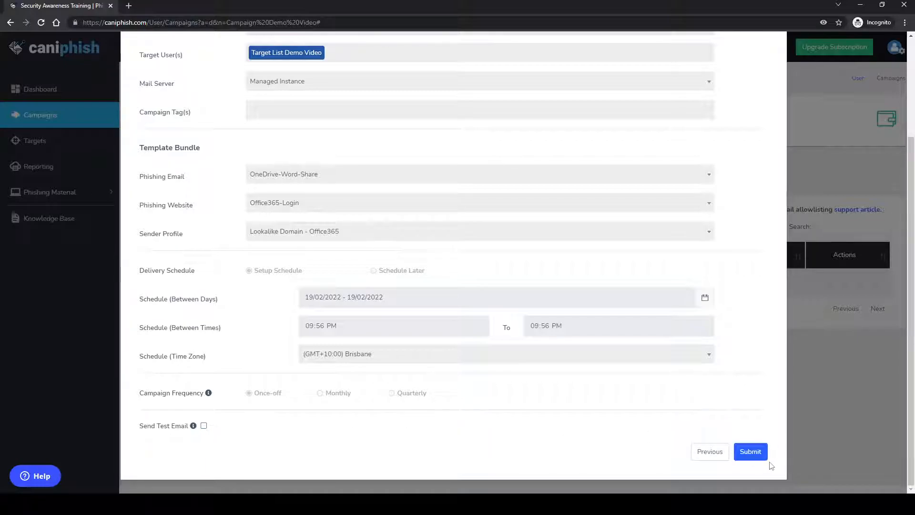
- Submit the reviewed campaign and check its next delivery time in the campaign list
click(750, 455)
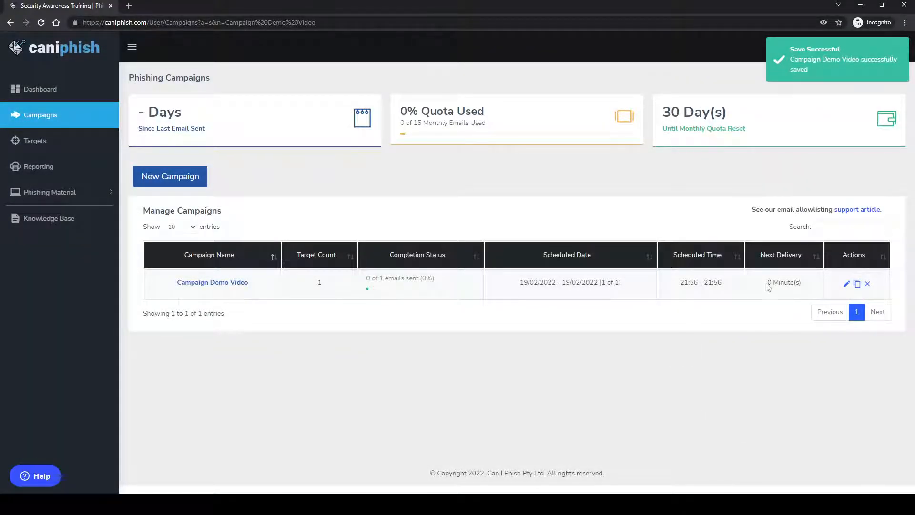
drag(769, 287, 807, 284)
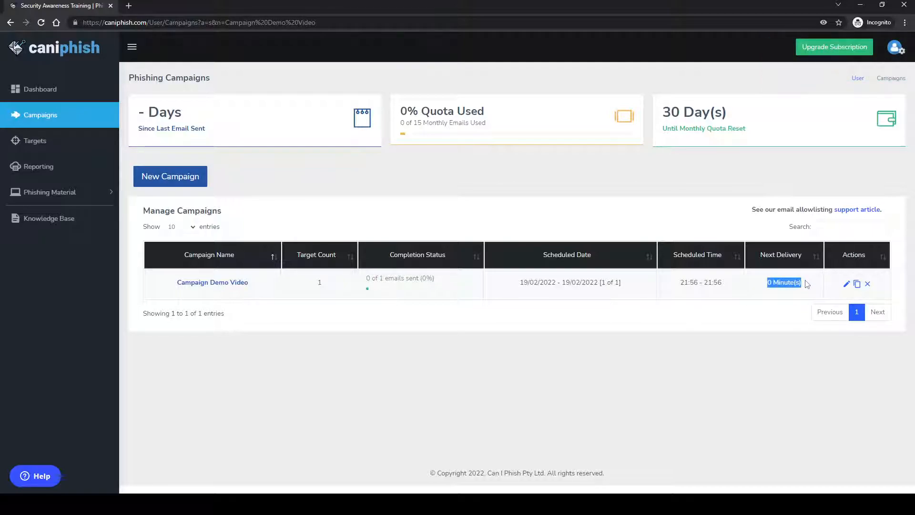
click(806, 284)
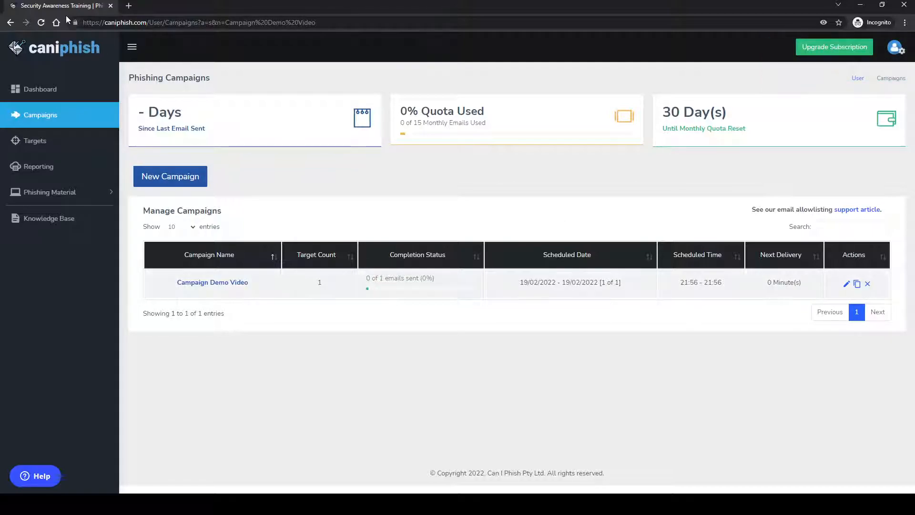
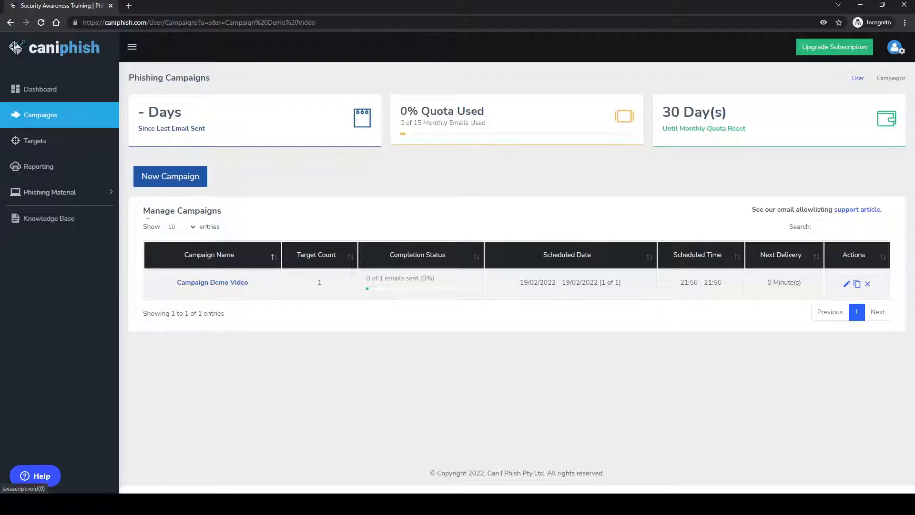
- Examine the statistics of Campaign Demo Video and its entry among the active campaigns on the Reporting page
click(211, 283)
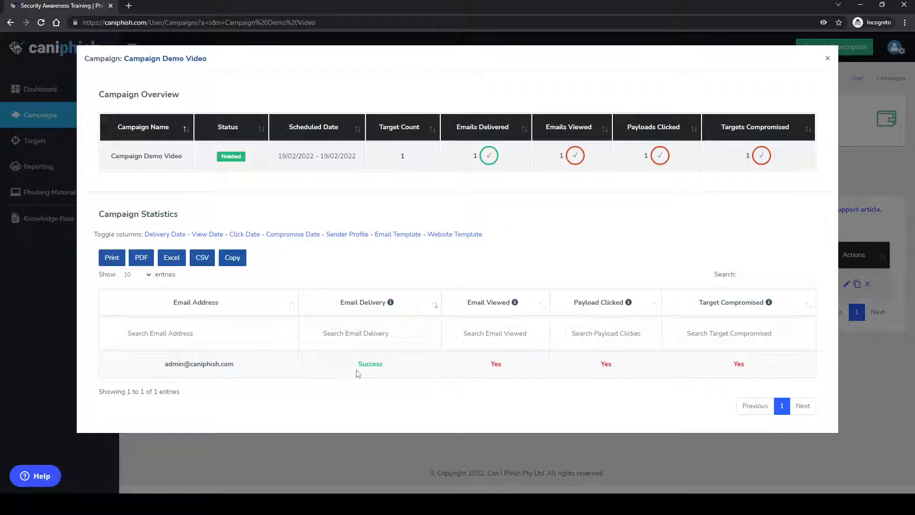
click(853, 373)
click(68, 168)
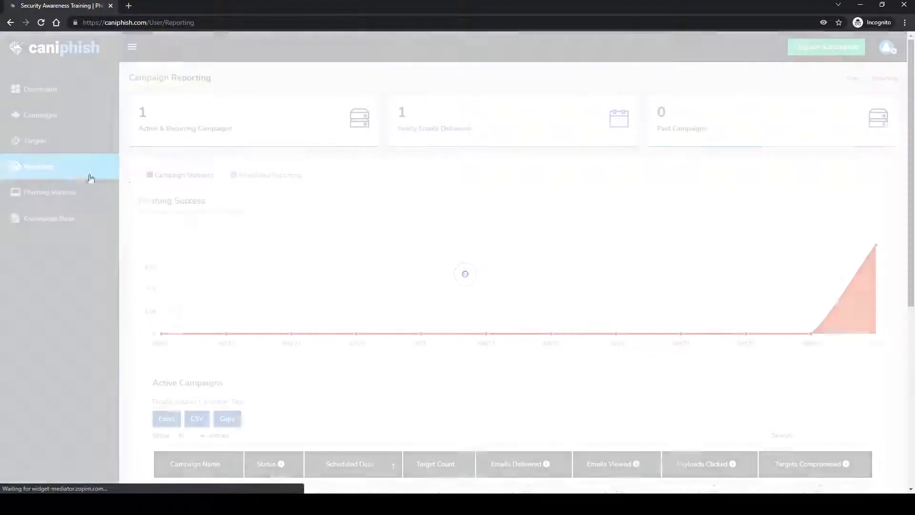
scroll(477, 272, down, 6)
scroll(495, 272, up, 1)
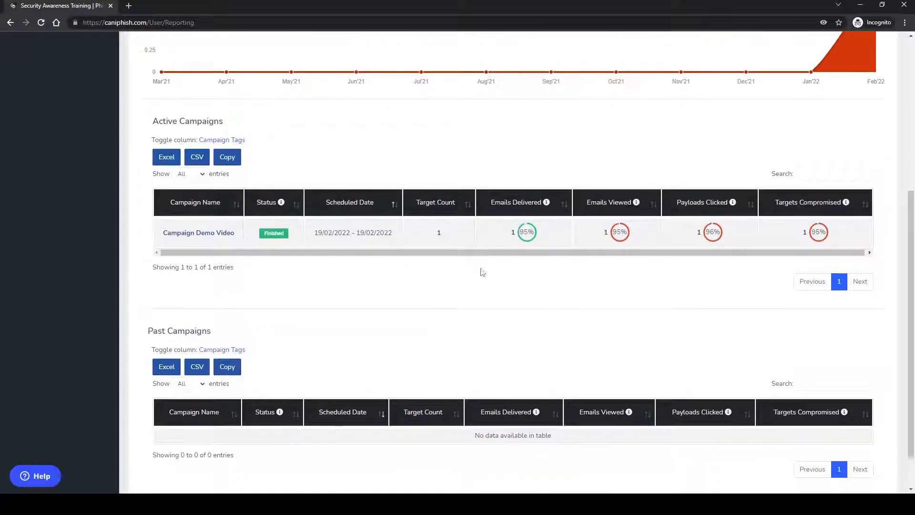